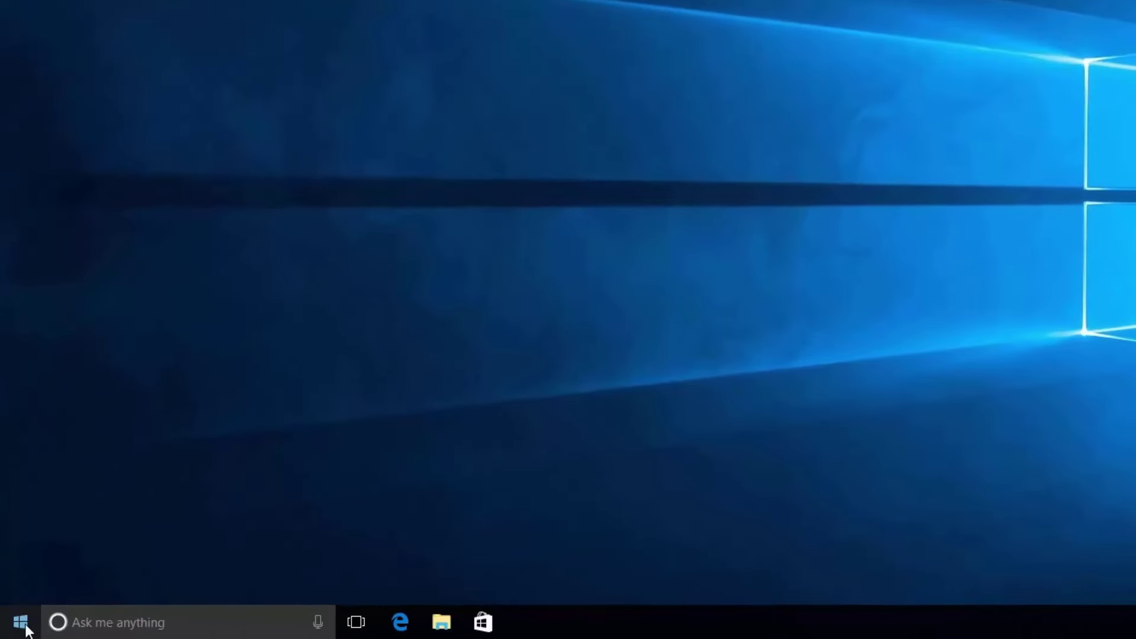
# Step: Open Programs and Features from the Start right-click menu, then bring up the Windows Features list
pyautogui.rightClick(27, 629)
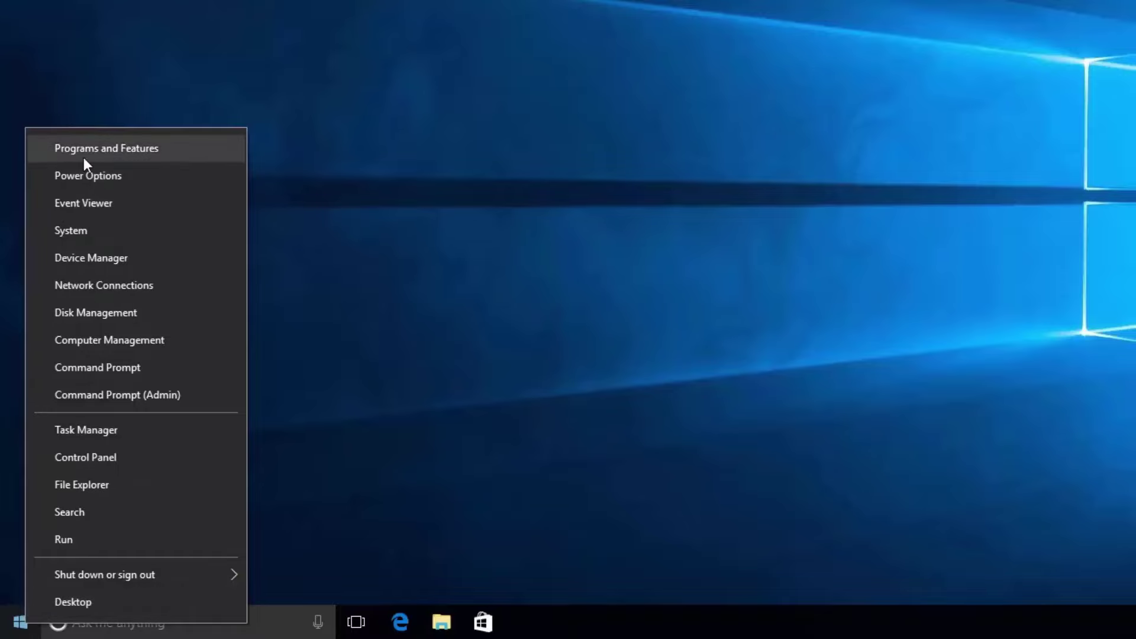
pyautogui.click(158, 154)
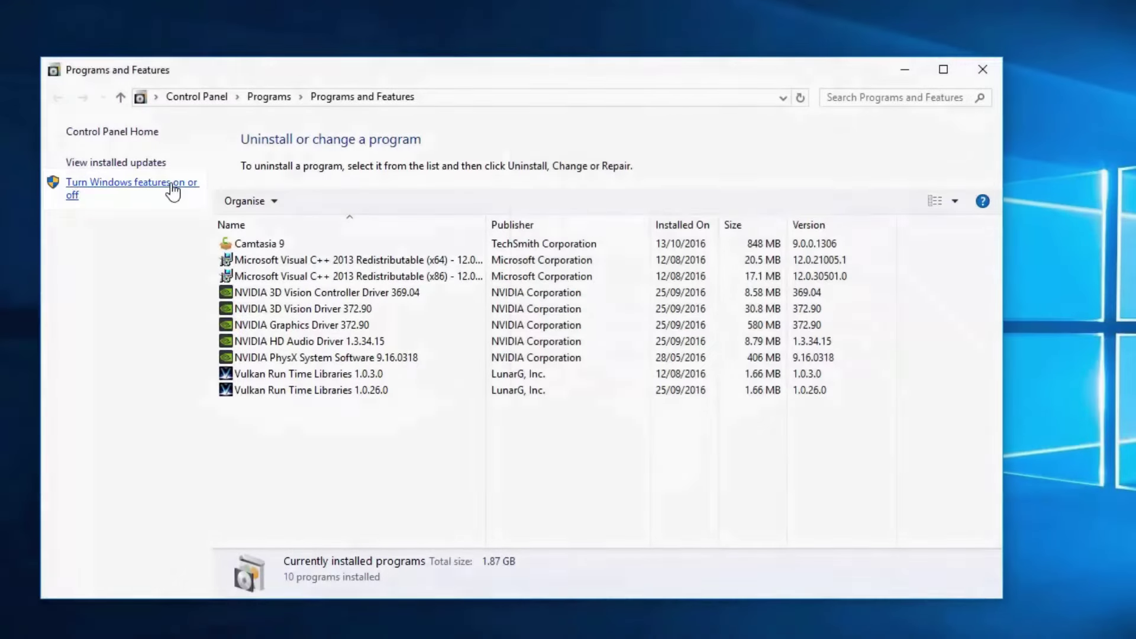
pyautogui.click(172, 189)
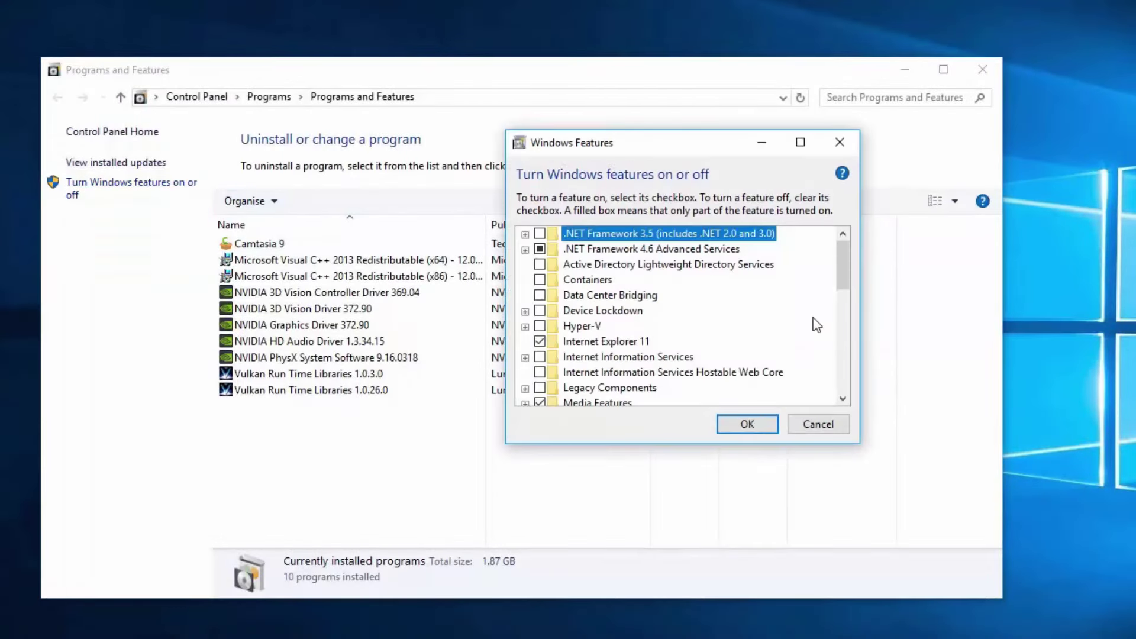
# Step: Cancel Windows Features, close Programs and Features, and relaunch Windows Features via the optionalfeatures command
pyautogui.click(810, 424)
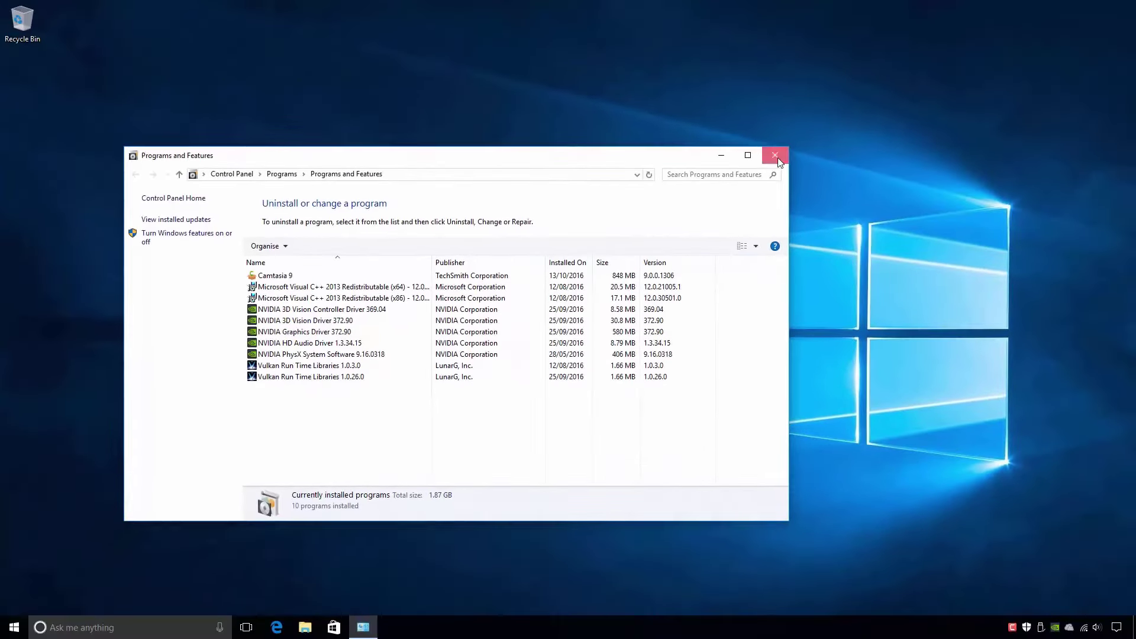
pyautogui.click(983, 69)
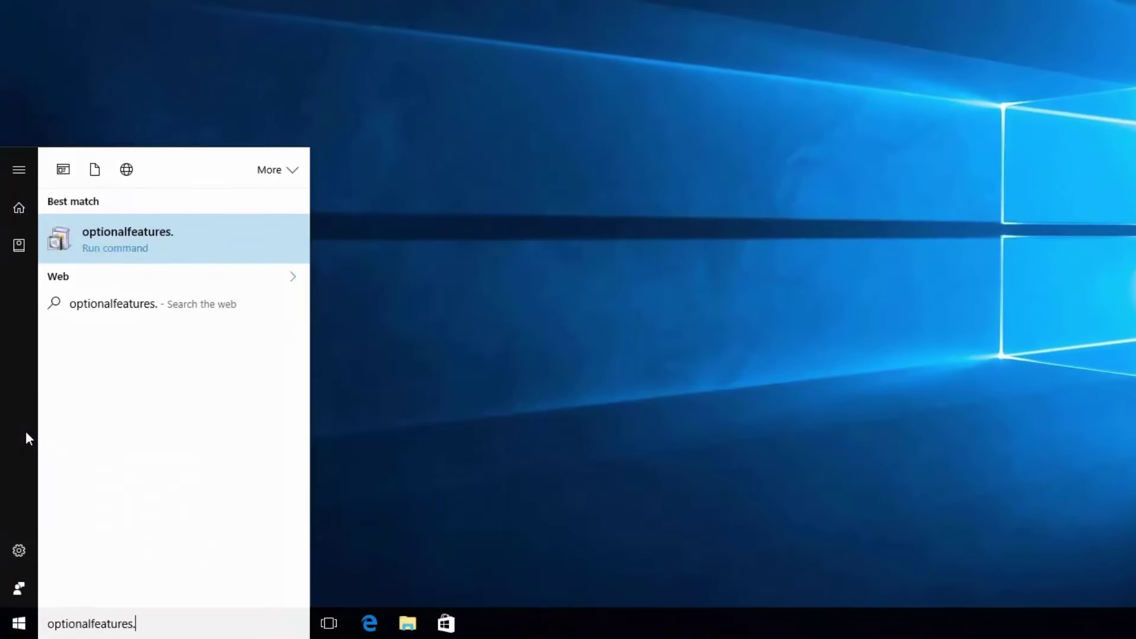
pyautogui.press('Return')
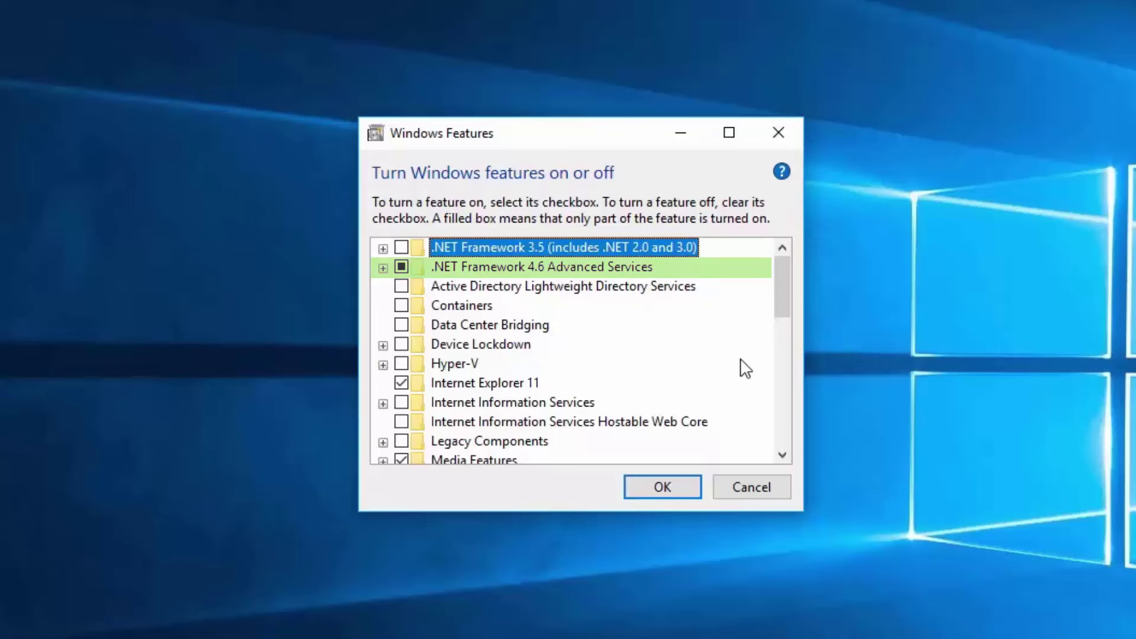
pyautogui.click(383, 268)
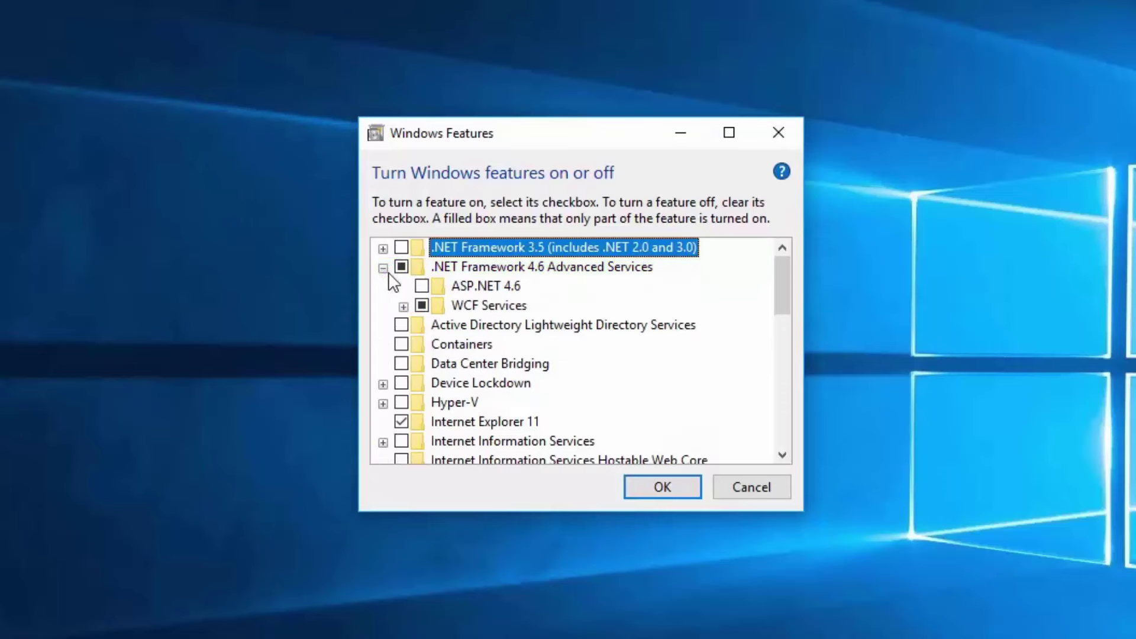
pyautogui.click(403, 306)
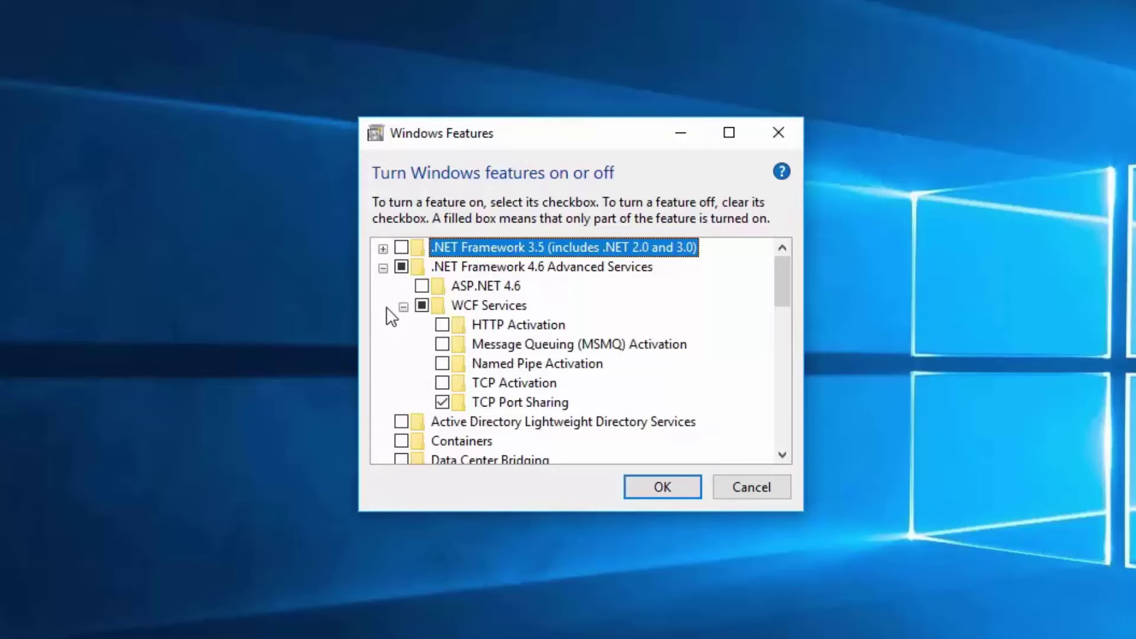
pyautogui.click(383, 268)
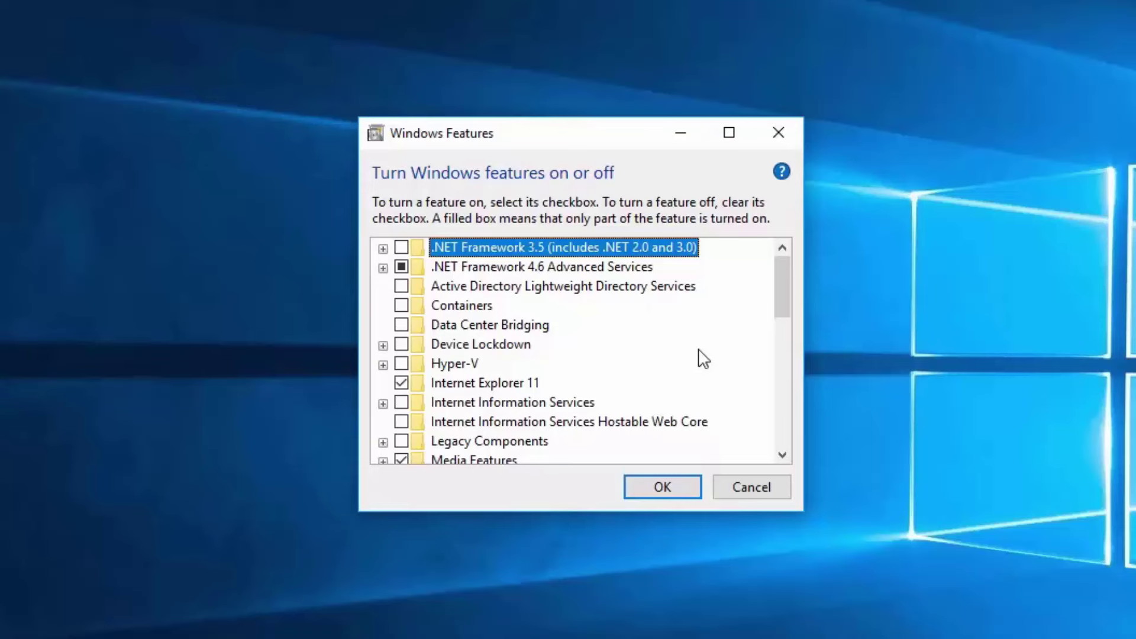
pyautogui.moveTo(782, 272); pyautogui.dragTo(757, 299)
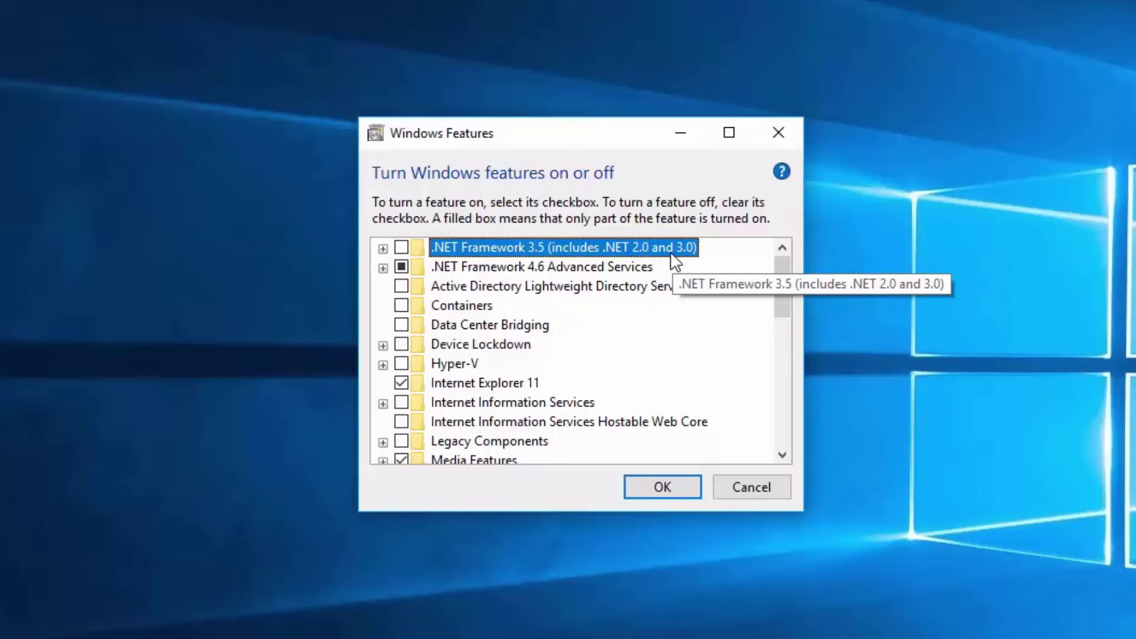
pyautogui.click(628, 268)
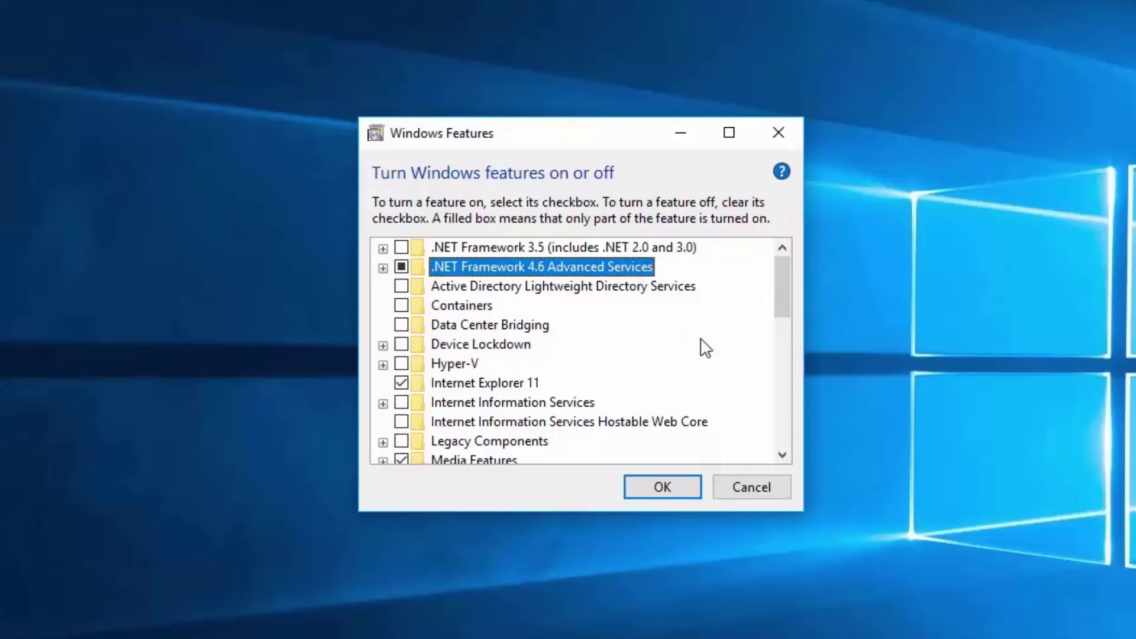
pyautogui.click(483, 363)
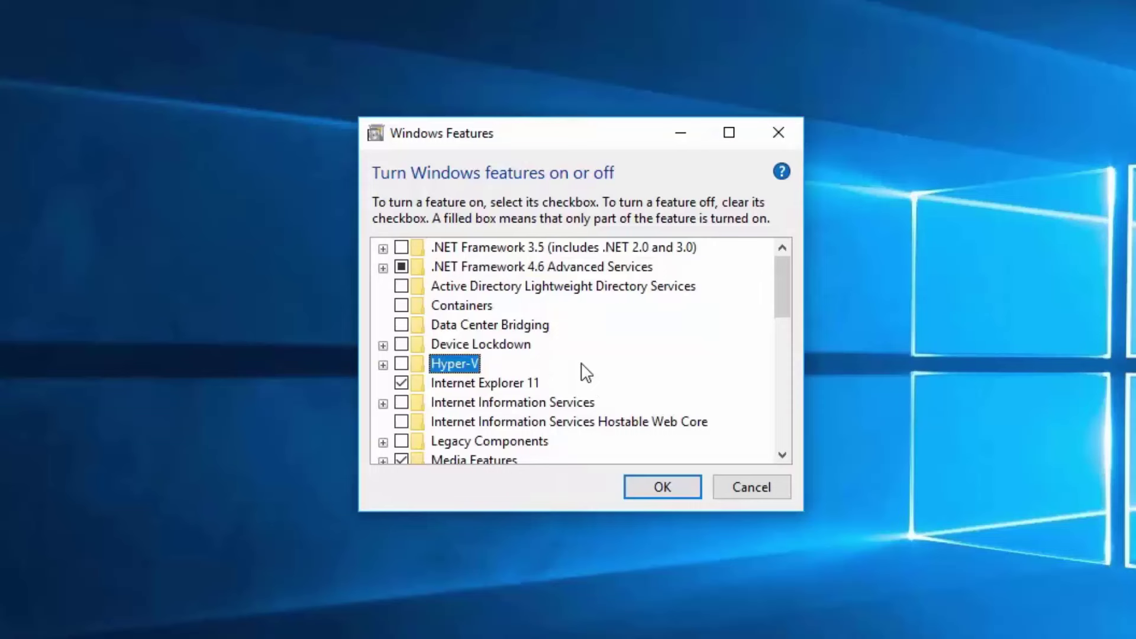
pyautogui.click(524, 383)
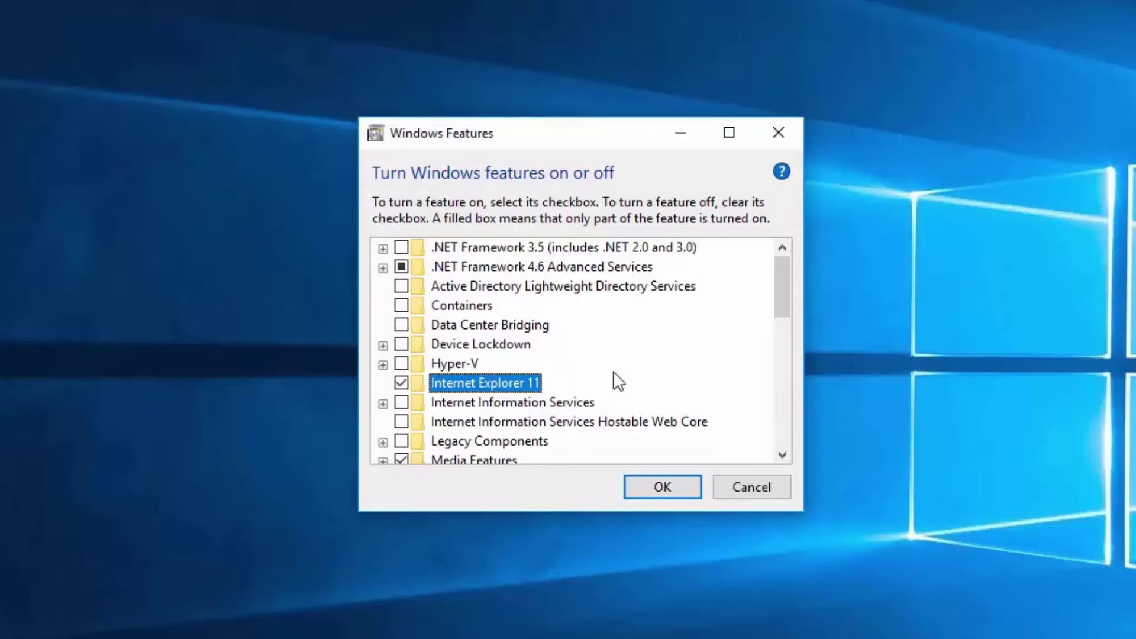
# Step: Review the Services for NFS, Telnet Client and TFTP Client descriptions, then enable TFTP Client and apply
pyautogui.moveTo(775, 286); pyautogui.dragTo(786, 368)
pyautogui.click(532, 290)
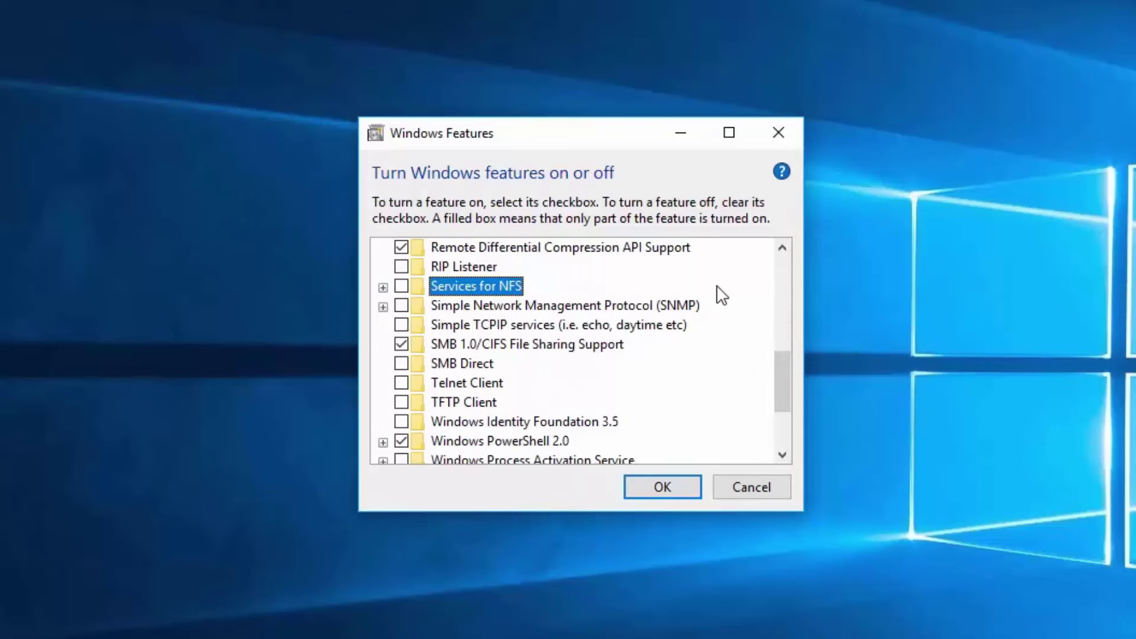
pyautogui.click(497, 384)
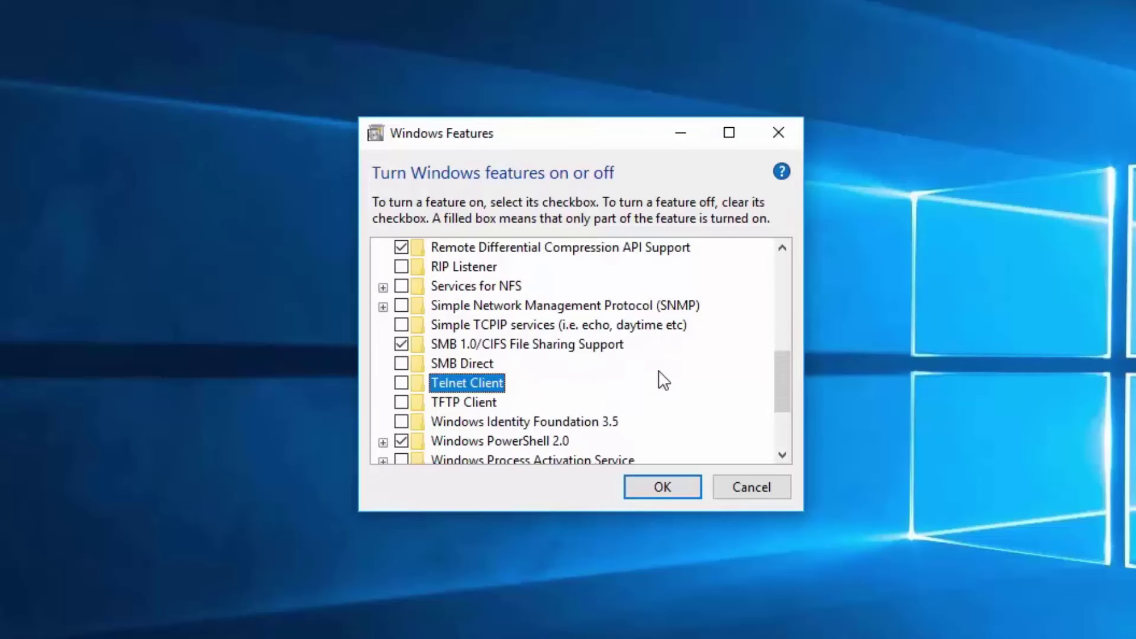
pyautogui.click(496, 403)
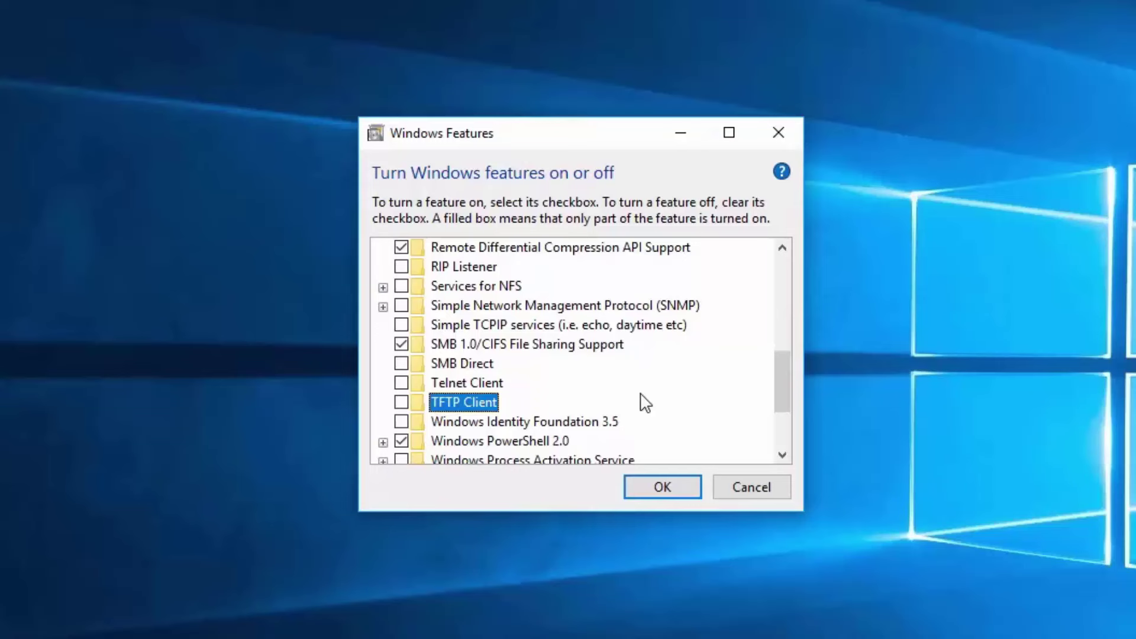
pyautogui.click(401, 402)
pyautogui.click(677, 488)
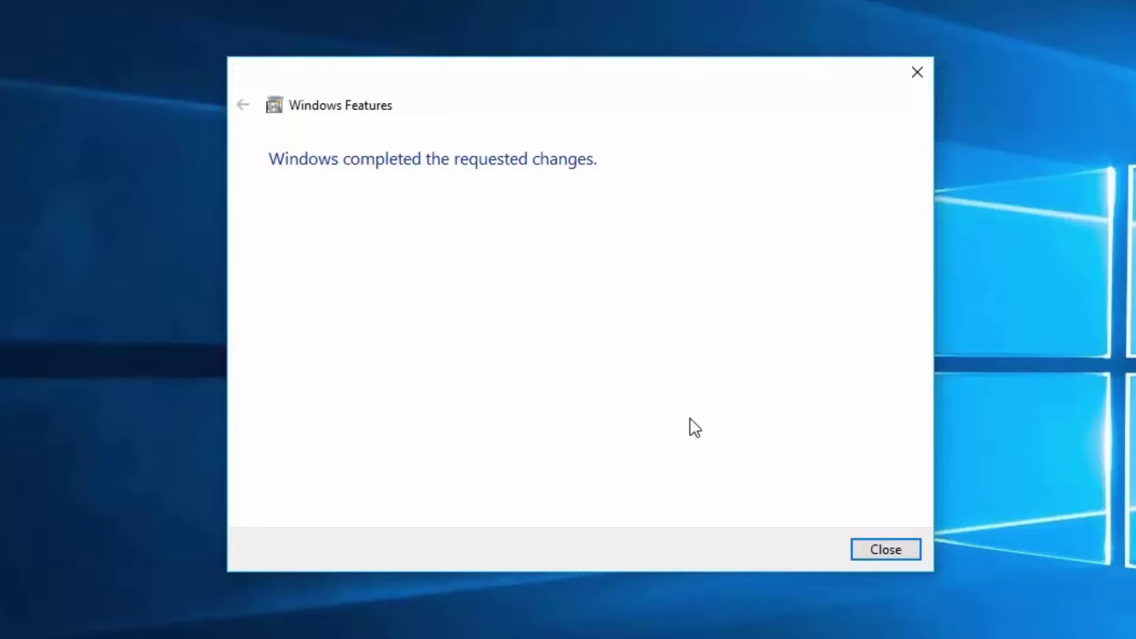
# Step: Close the 'Windows completed the requested changes' message once TFTP Client is installed
pyautogui.click(886, 549)
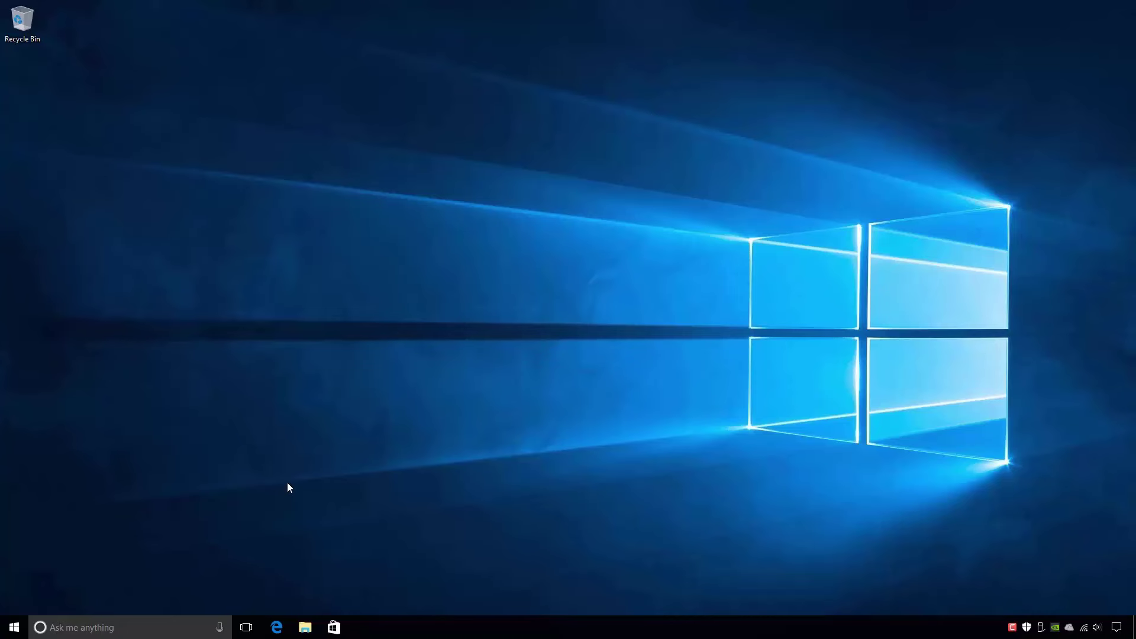
# Step: Launch Windows Features by searching optionalfeatures.exe from Start
pyautogui.click(14, 628)
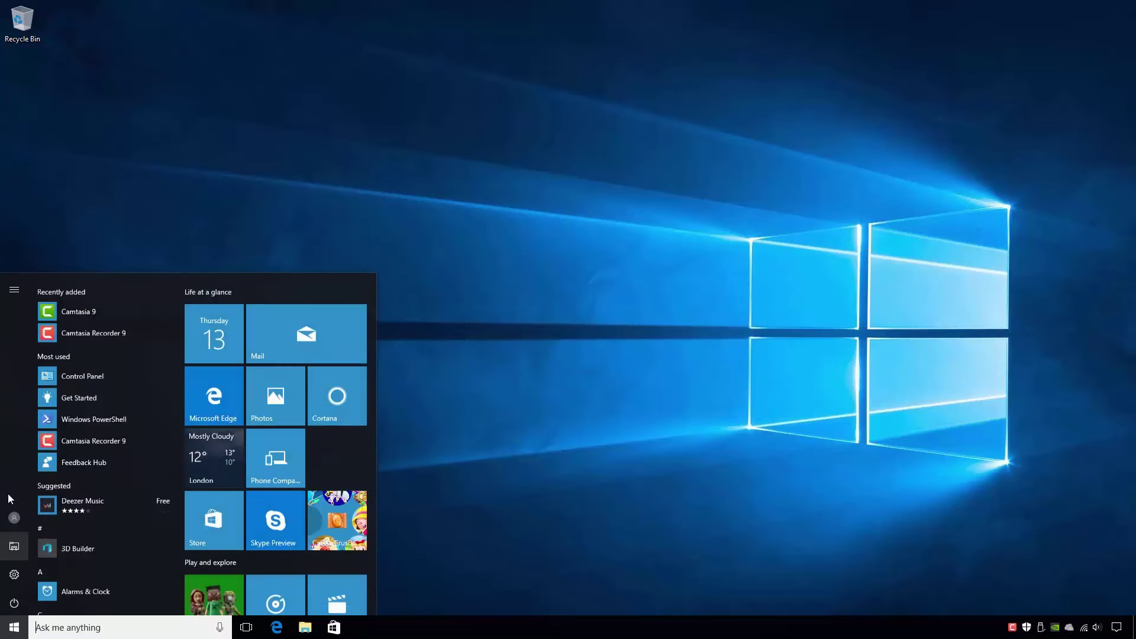
pyautogui.write('optionalfe')
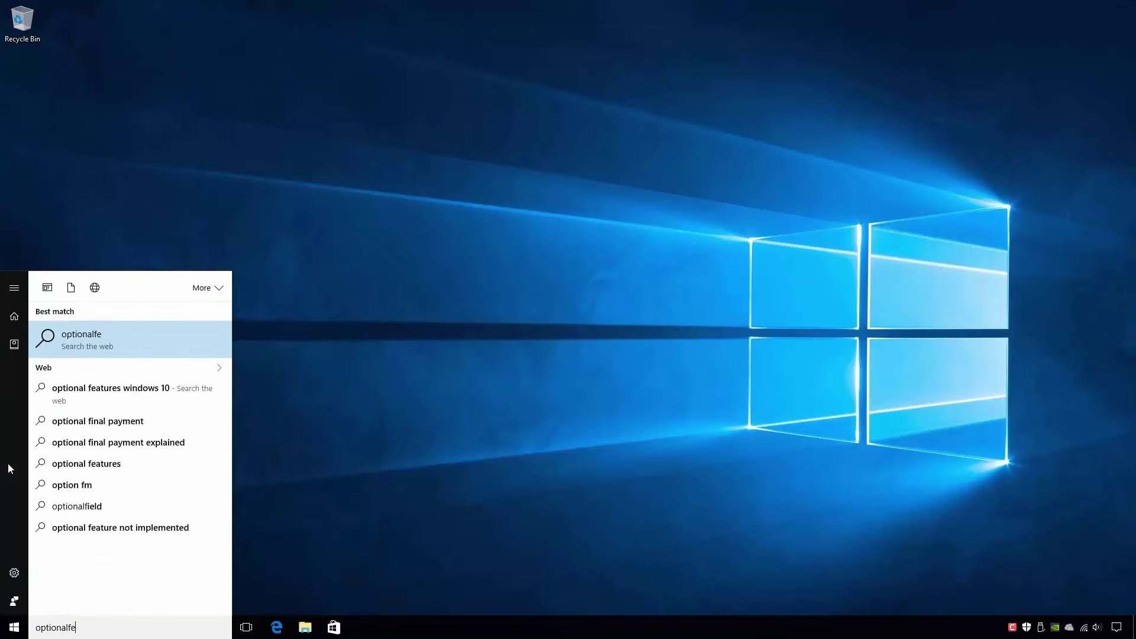
pyautogui.write('atures.exe')
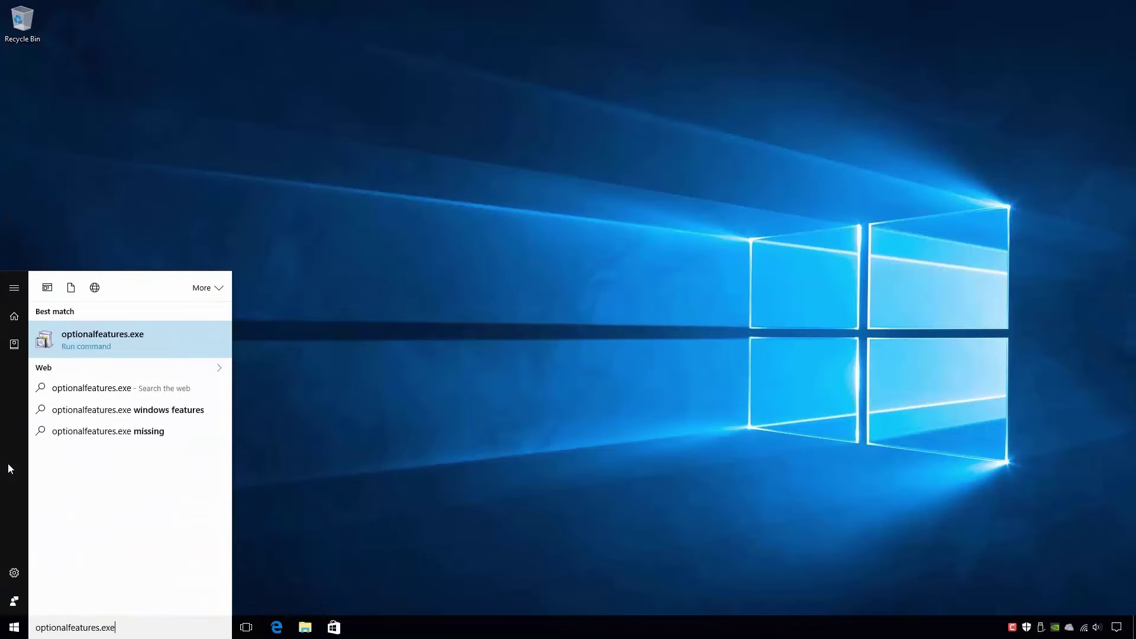
pyautogui.press('Return')
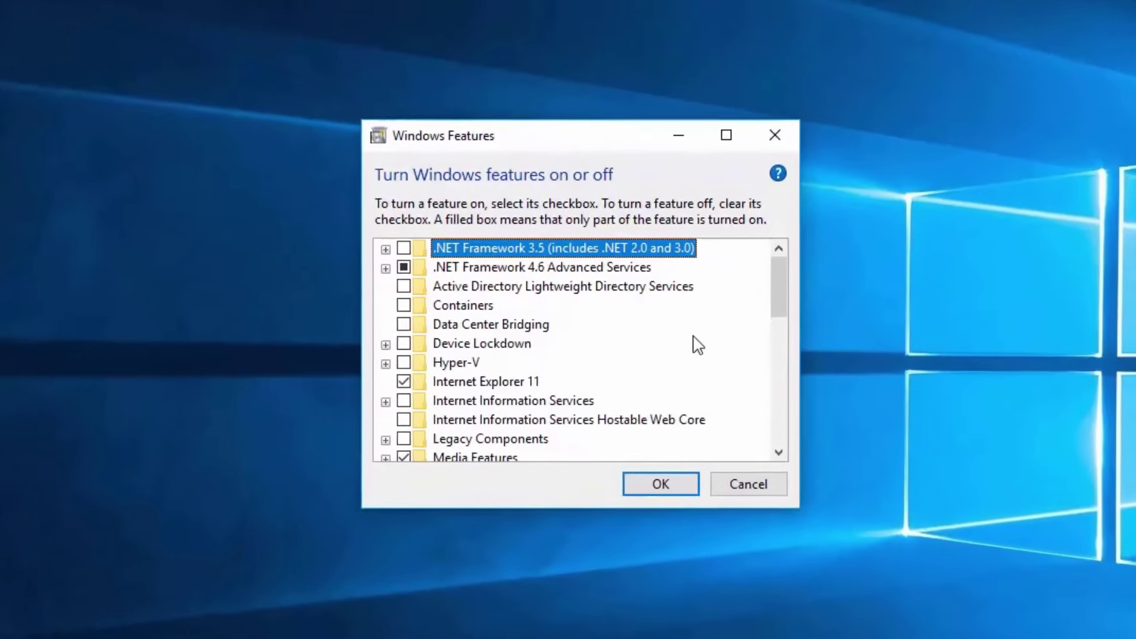
# Step: Clear the TFTP Client checkbox, apply the change, and close the dialog when finished
pyautogui.moveTo(777, 294); pyautogui.dragTo(776, 386)
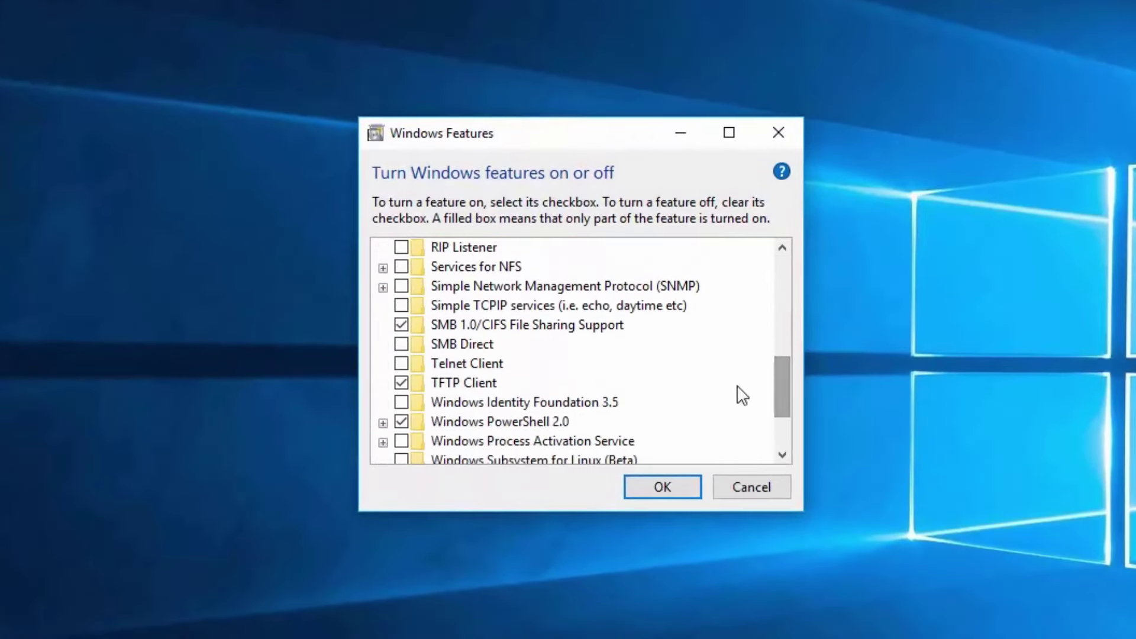
pyautogui.click(402, 383)
pyautogui.click(680, 486)
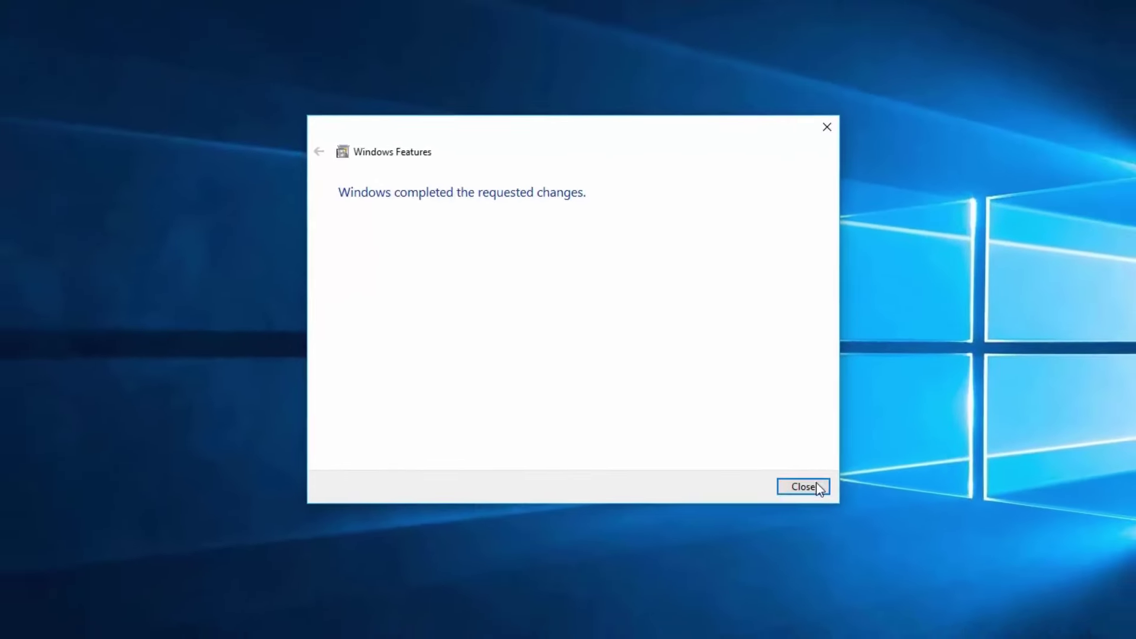
pyautogui.click(886, 550)
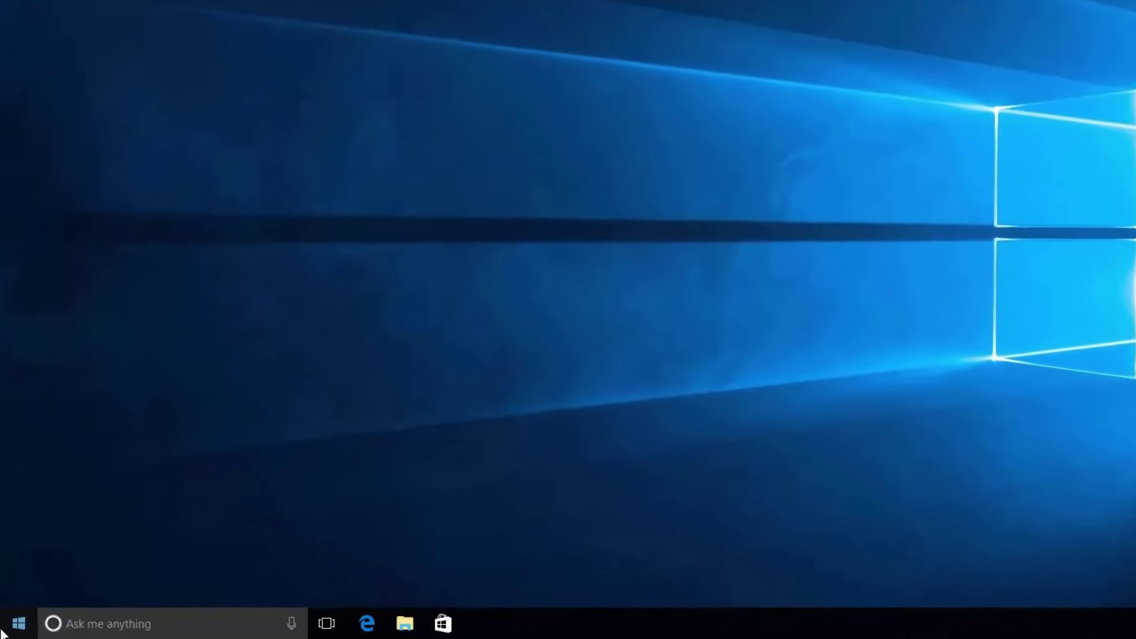
# Step: Search Start for powershell and run Windows PowerShell as administrator
pyautogui.click(14, 628)
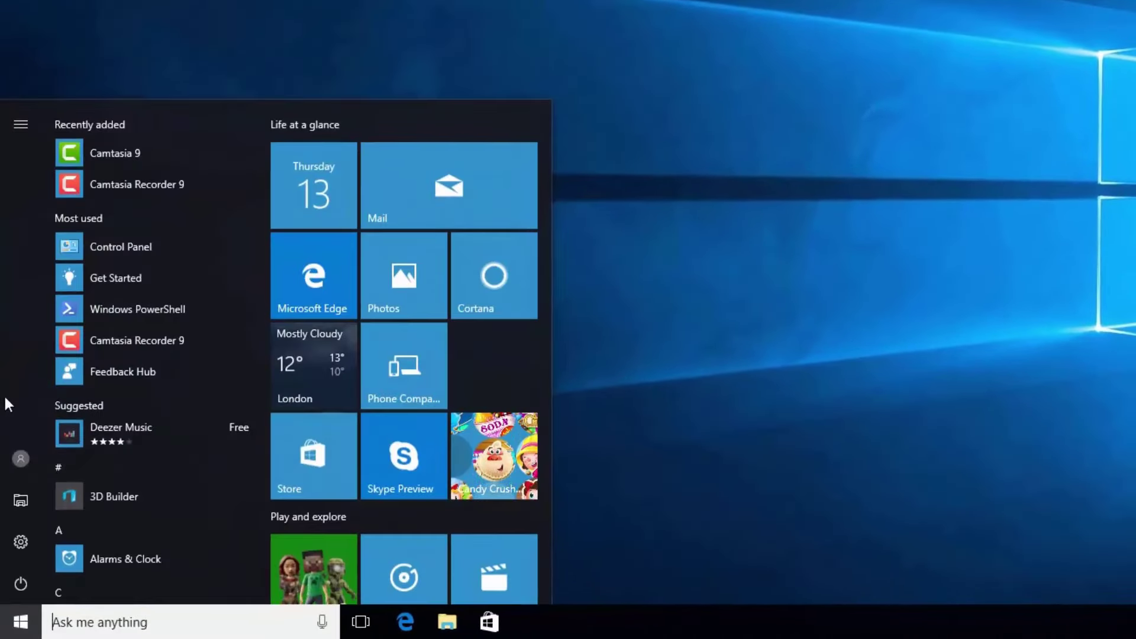
pyautogui.write('powershell')
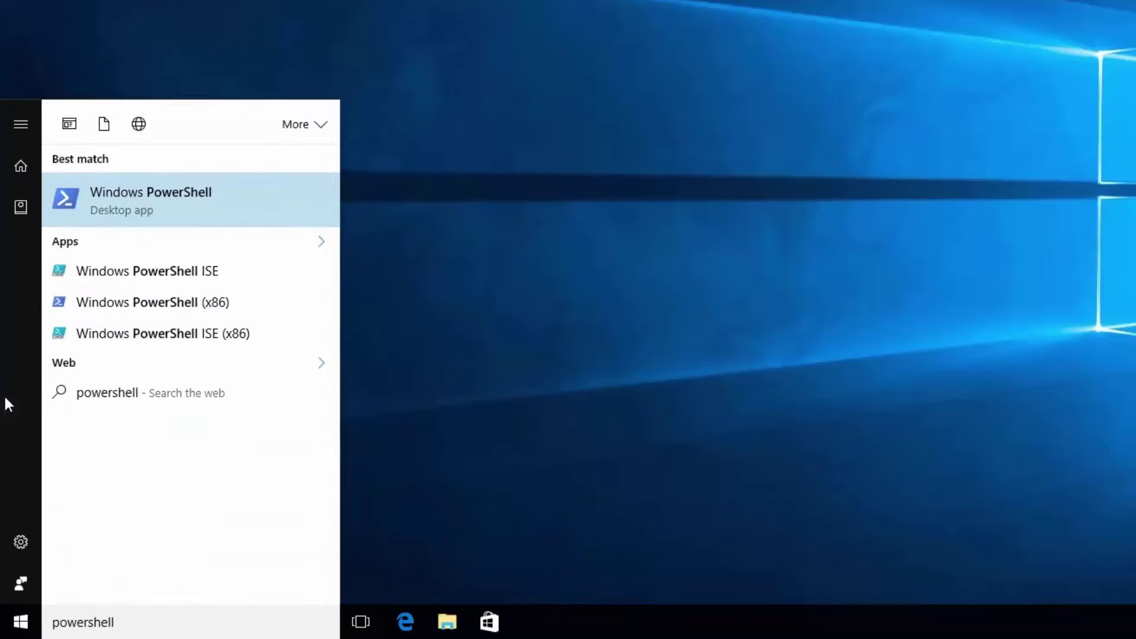
pyautogui.rightClick(249, 204)
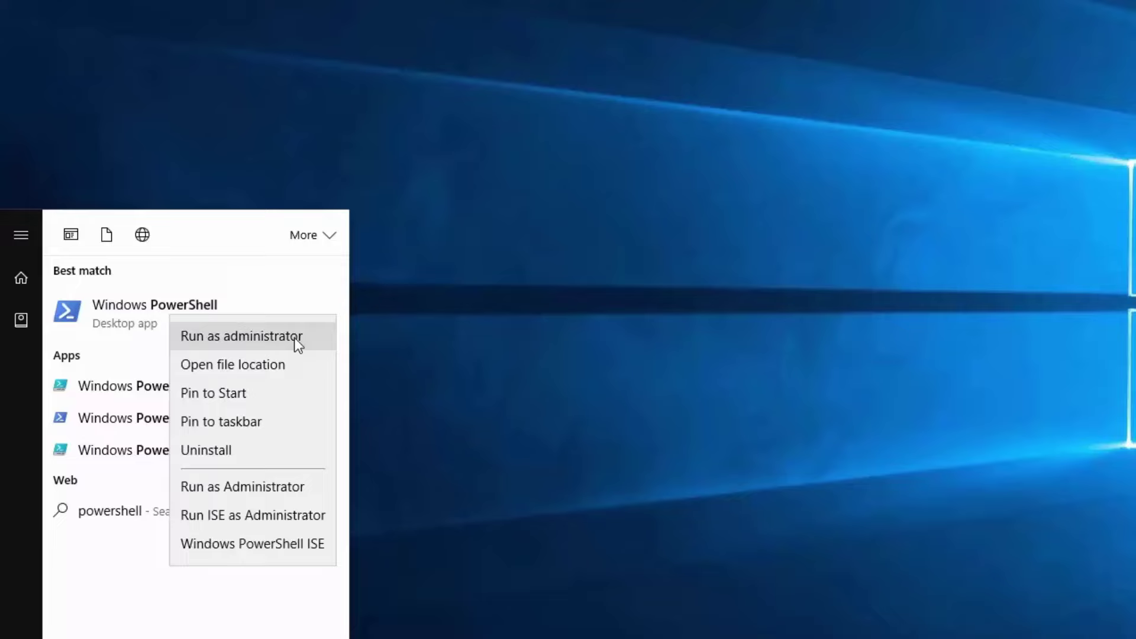
pyautogui.click(289, 223)
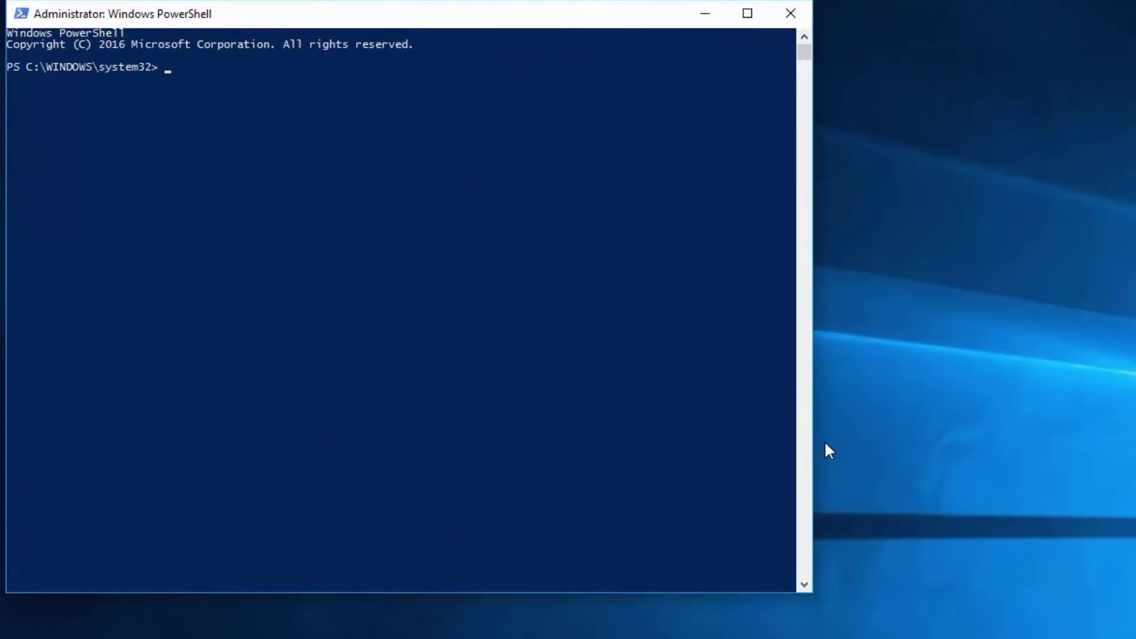
# Step: Run Get-WindowsOptionalFeature -Online and scroll back through each feature's Enabled/Disabled state
pyautogui.write('Get-WindowsOptio')
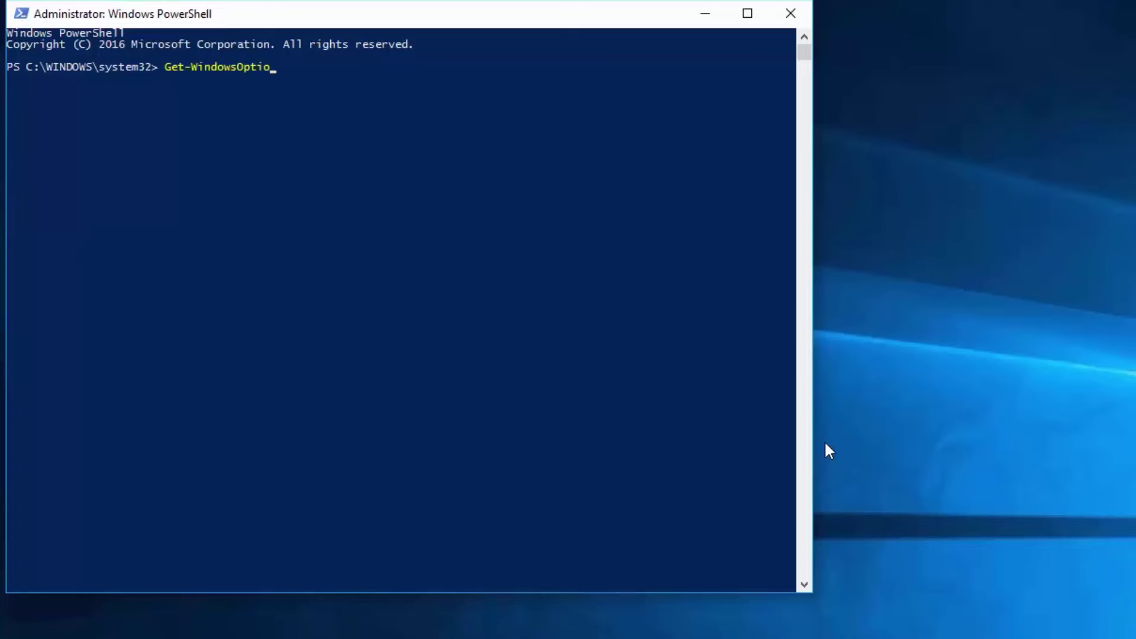
pyautogui.write('nalFeature -Online')
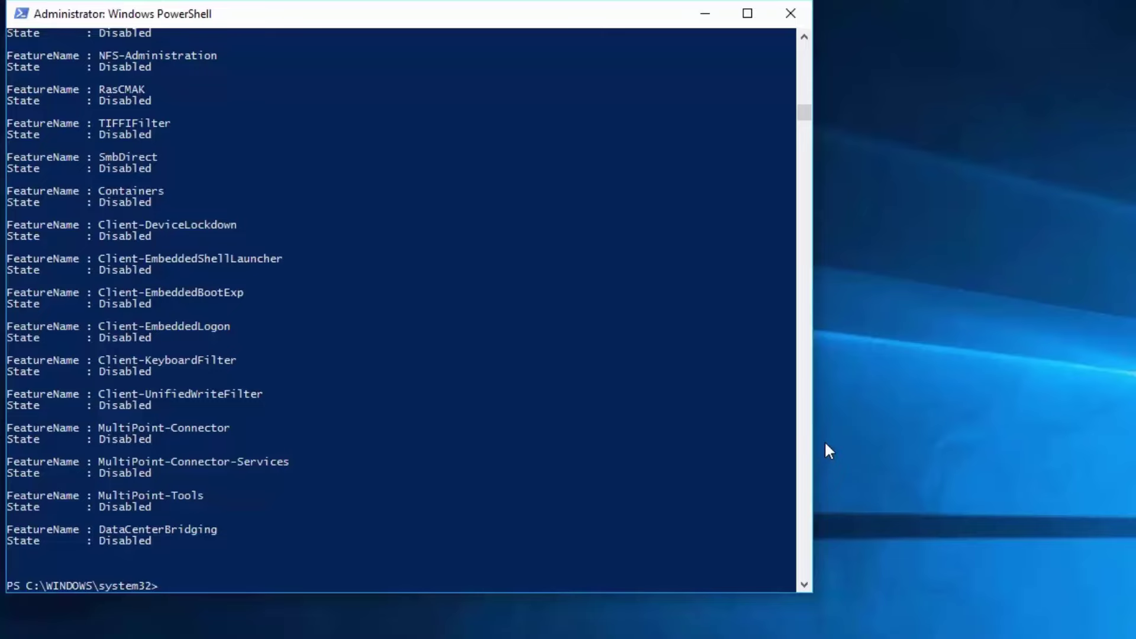
pyautogui.moveTo(808, 114); pyautogui.dragTo(808, 101)
# Step: Run Enable-WindowsOptionalFeature -Online -FeatureName TFTP -All to install TFTP with its parent features
pyautogui.write('Enable-WindowsOptionalFeature')
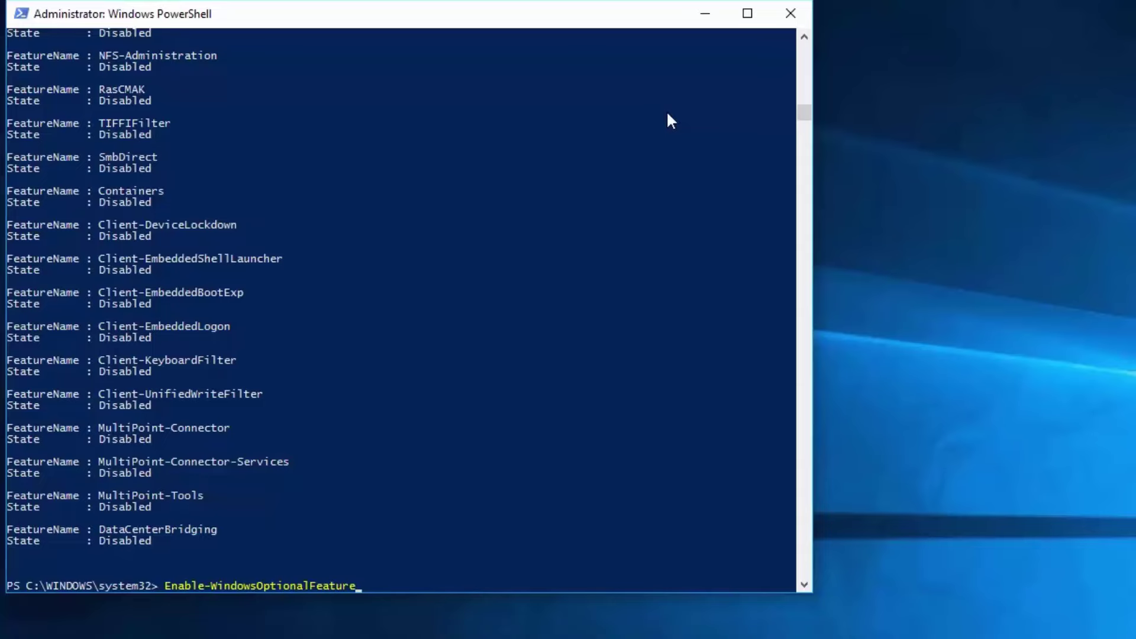
pyautogui.write(' -Online')
pyautogui.write('-FeatureName TFTP')
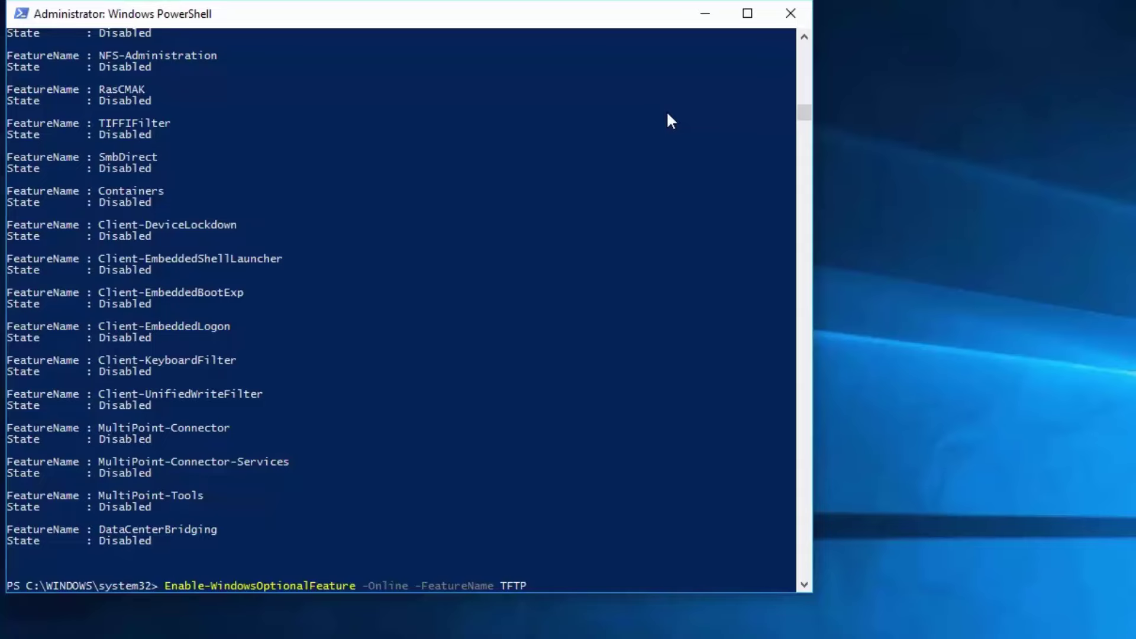
pyautogui.write(' -All')
pyautogui.press('Return')
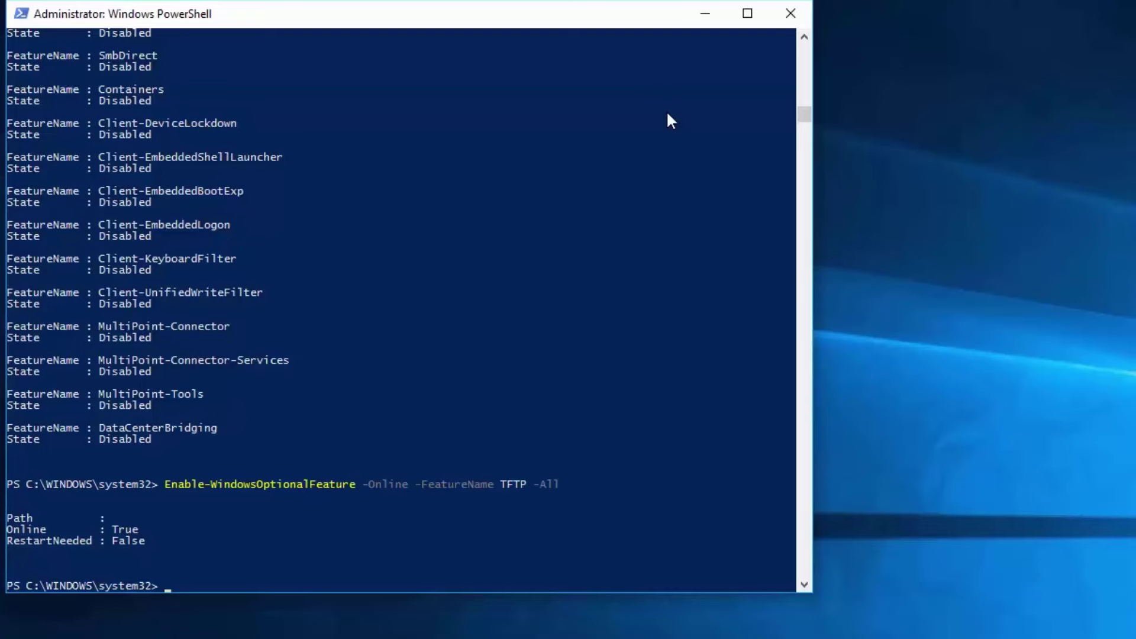
# Step: Run Disable-WindowsOptionalFeature -Online -FeatureName TFTP to remove the TFTP feature
pyautogui.write('Disable-WindowsOptional')
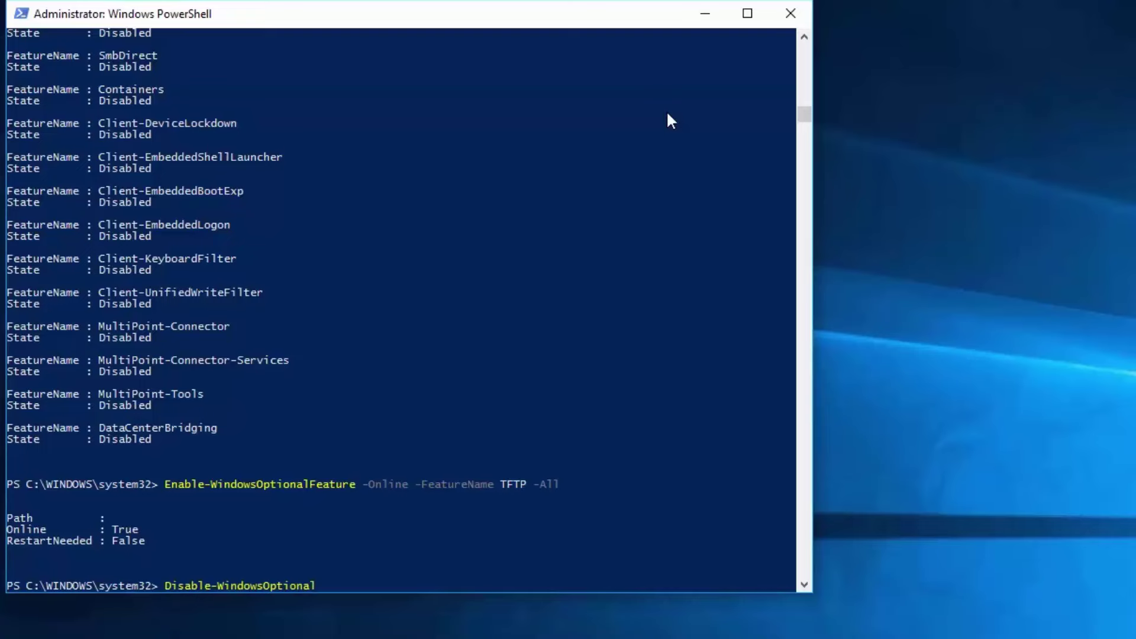
pyautogui.write('Feature -Online -FeatureN')
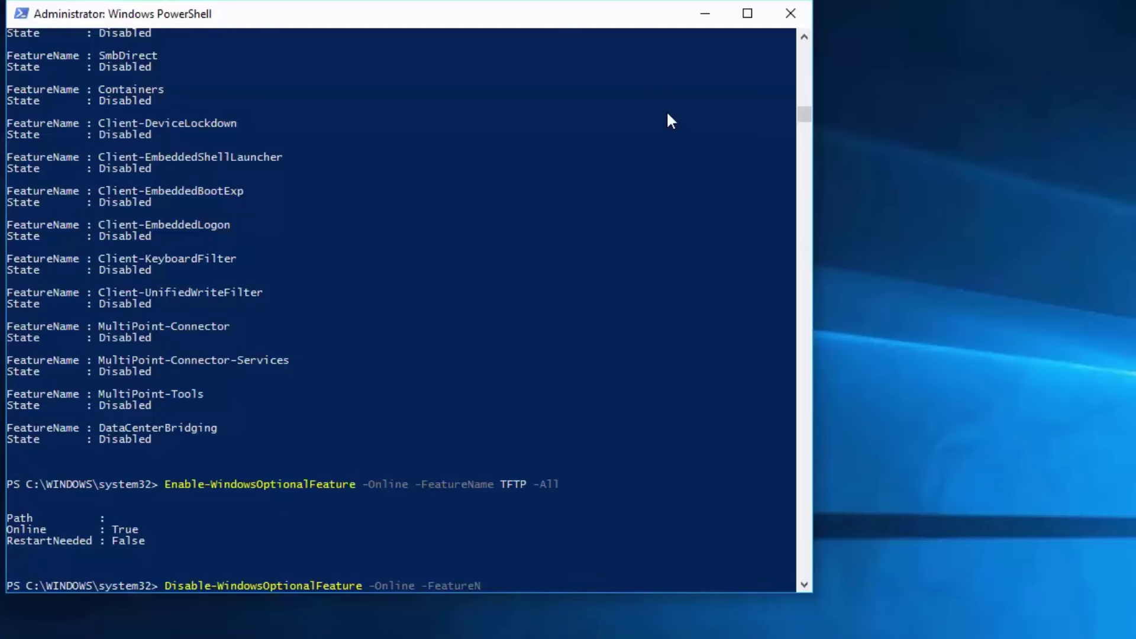
pyautogui.write('ame TFTP')
pyautogui.press('Return')
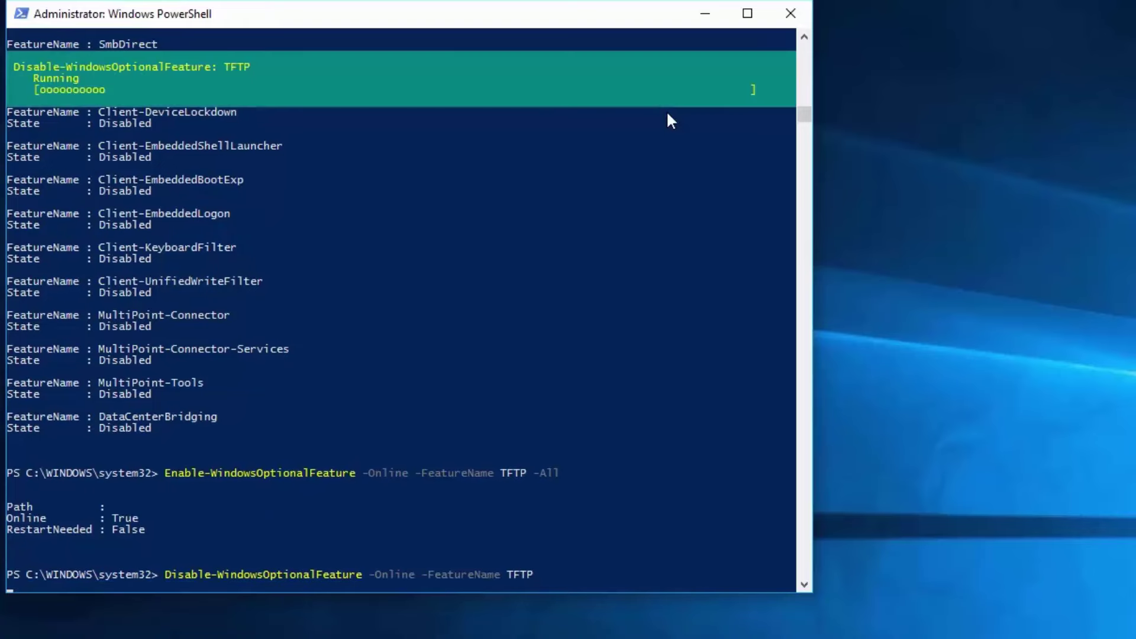